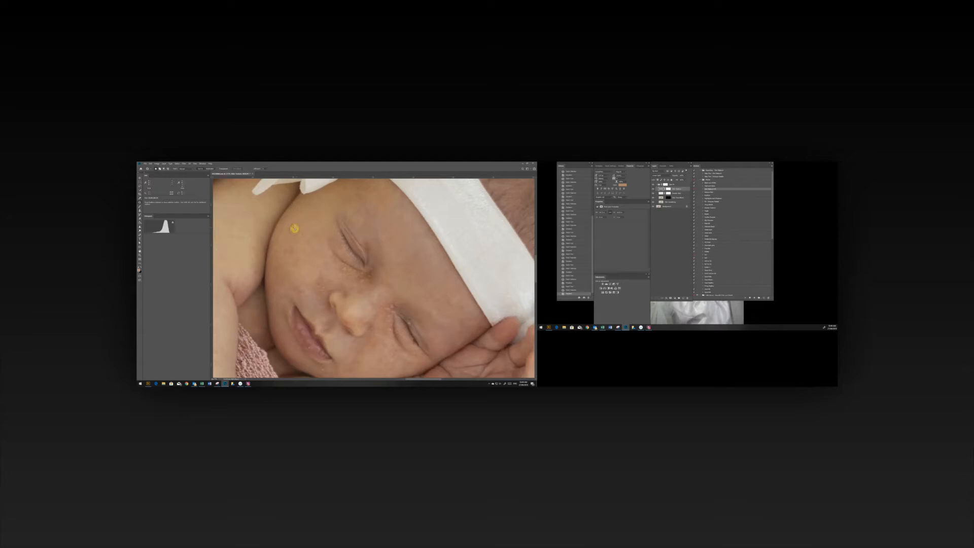
Patch the blemishes on the baby's upper cheek with clean skin from nearby.
mouse_move(311, 234)
mouse_down()
mouse_move(313, 224)
mouse_move(308, 236)
mouse_up()
click(311, 223)
mouse_move(307, 238)
mouse_down()
mouse_move(315, 234)
mouse_move(295, 247)
mouse_up()
click(315, 235)
drag(293, 247, 299, 243)
key(ctrl+d)
Patch further spots on the upper cheek and at the temple close to the flower.
drag(306, 250, 302, 247)
mouse_move(304, 248)
mouse_down()
mouse_move(320, 207)
mouse_move(303, 257)
mouse_up()
key(ctrl+d)
drag(300, 255, 305, 257)
drag(305, 258, 306, 251)
drag(318, 207, 319, 205)
key(ctrl+d)
Patch the marks along the outer edge of the upper cheek and between the mouth and nose.
drag(290, 245, 323, 209)
key(ctrl+d)
mouse_move(312, 293)
mouse_down()
mouse_move(305, 284)
mouse_move(320, 300)
mouse_move(317, 285)
mouse_up()
key(ctrl+d)
mouse_move(315, 291)
mouse_down()
mouse_move(347, 280)
mouse_move(337, 287)
mouse_up()
key(ctrl+d)
key(ctrl+d)
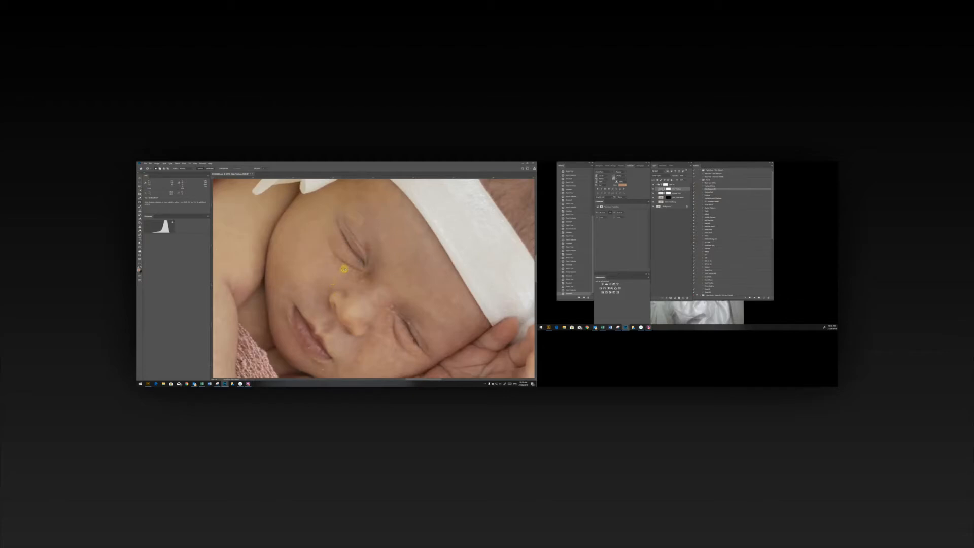
Patch the blotchy skin below the upper eye and across the nose bridge between the eyes.
drag(338, 274, 339, 275)
mouse_move(340, 275)
mouse_down()
mouse_move(352, 277)
mouse_move(341, 273)
mouse_up()
mouse_move(345, 273)
mouse_down()
mouse_move(374, 278)
mouse_move(362, 278)
mouse_up()
mouse_move(362, 278)
mouse_down()
mouse_move(386, 267)
mouse_move(397, 282)
mouse_move(379, 288)
mouse_move(390, 274)
mouse_move(379, 274)
mouse_move(375, 291)
mouse_move(370, 284)
mouse_move(379, 292)
mouse_move(368, 287)
mouse_move(396, 281)
mouse_move(377, 294)
mouse_move(403, 280)
mouse_move(381, 264)
mouse_move(376, 286)
mouse_move(393, 268)
mouse_move(397, 276)
mouse_move(388, 279)
mouse_move(393, 269)
mouse_move(397, 275)
mouse_move(377, 299)
mouse_up()
click(384, 266)
click(380, 275)
mouse_move(377, 299)
mouse_down()
mouse_move(389, 291)
mouse_move(387, 305)
mouse_up()
drag(387, 304, 391, 295)
key(ctrl+d)
Patch the remaining spots on the upper cheek near the corner of the mouth.
drag(297, 284, 296, 281)
mouse_move(296, 281)
mouse_down()
mouse_move(302, 277)
mouse_move(288, 272)
mouse_up()
drag(289, 272, 296, 263)
key(ctrl+d)
key(z)
drag(390, 334, 436, 293)
Patch the blemishes on the lower cheek beside the mouth.
key(alt+Tab)
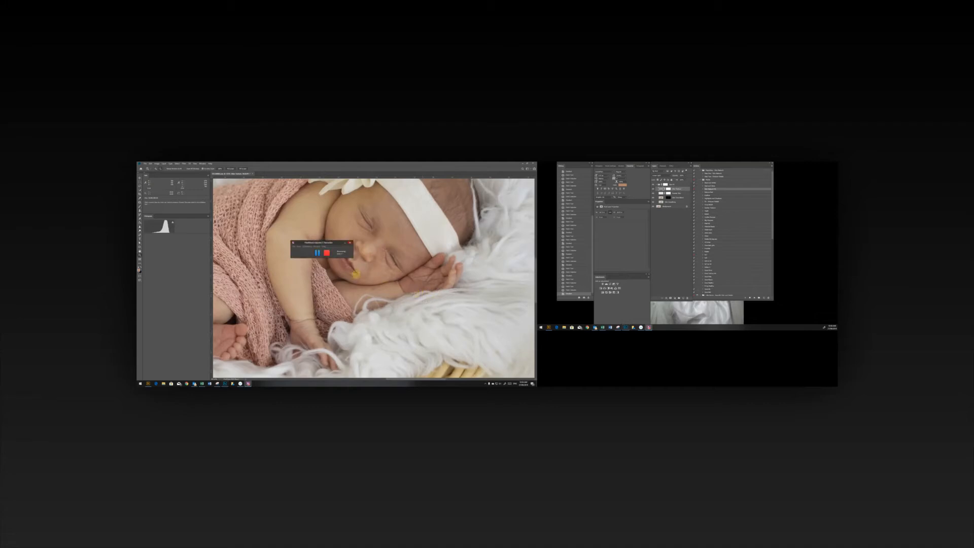
click(318, 254)
mouse_move(354, 281)
mouse_down()
mouse_move(407, 281)
mouse_move(343, 267)
mouse_move(337, 276)
mouse_move(349, 278)
mouse_move(357, 253)
mouse_move(371, 275)
mouse_up()
key(ctrl+d)
mouse_move(371, 275)
mouse_down()
mouse_move(379, 281)
mouse_move(388, 252)
mouse_up()
key(ctrl+d)
mouse_move(389, 251)
mouse_down()
mouse_move(388, 260)
mouse_move(359, 237)
mouse_up()
key(ctrl+d)
key(Return)
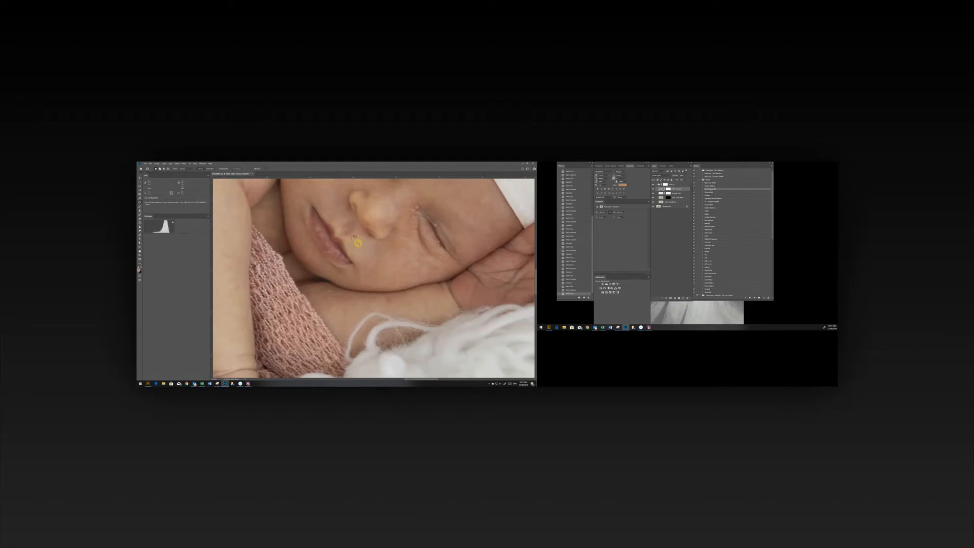
Patch the uneven skin on the lower cheek up to the inner area of the lower eye.
drag(395, 243, 395, 245)
mouse_move(396, 244)
mouse_down()
mouse_move(398, 253)
mouse_move(404, 244)
mouse_up()
key(ctrl+d)
mouse_move(403, 244)
mouse_down()
mouse_move(398, 226)
mouse_move(401, 235)
mouse_move(420, 207)
mouse_move(414, 197)
mouse_move(427, 207)
mouse_up()
key(ctrl+d)
key(ctrl+d)
drag(427, 207, 431, 202)
Patch the skin between the nose and the lower eye.
key(ctrl+d)
key(ctrl+d)
drag(406, 215, 407, 213)
mouse_move(407, 212)
mouse_down()
mouse_move(411, 203)
mouse_move(400, 204)
mouse_up()
key(ctrl+d)
mouse_move(400, 203)
mouse_down()
mouse_move(407, 197)
mouse_move(404, 219)
mouse_up()
drag(404, 219, 415, 226)
key(ctrl+d)
drag(415, 226, 414, 220)
key(ctrl+d)
Patch the temple between the headband and hand, and the outer corner of the lower eye.
alt+click(469, 239)
drag(477, 223, 494, 239)
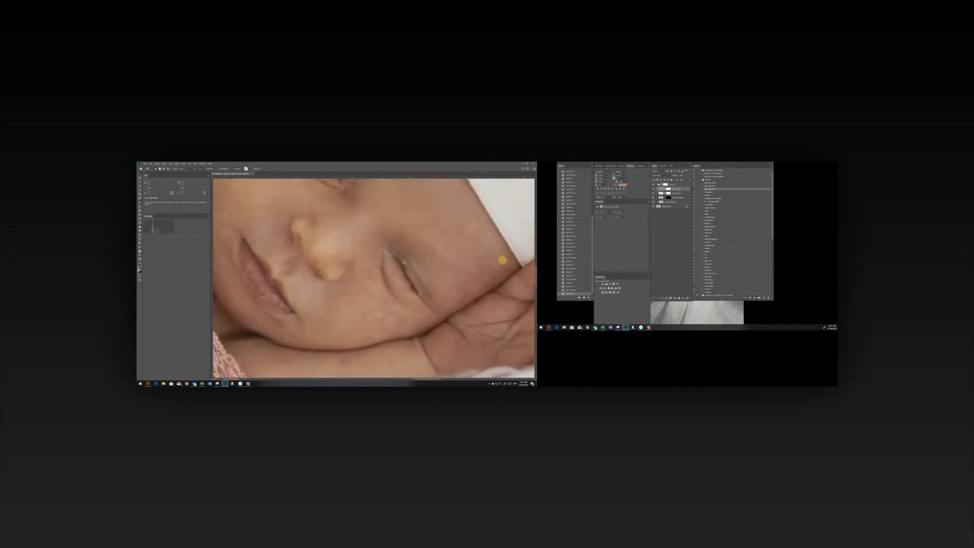
drag(491, 279, 491, 282)
drag(490, 283, 475, 285)
drag(437, 314, 437, 312)
drag(436, 311, 448, 303)
drag(448, 303, 388, 300)
Patch the inner corner and lid of the lower eye and the skin just beneath them.
drag(376, 267, 377, 266)
mouse_move(378, 266)
mouse_down()
mouse_move(370, 275)
mouse_move(378, 268)
mouse_move(368, 265)
mouse_up()
key(ctrl+d)
key(ctrl+d)
mouse_move(388, 303)
mouse_down()
mouse_move(383, 293)
mouse_move(386, 300)
mouse_up()
drag(386, 300, 375, 303)
key(ctrl+d)
drag(408, 267, 418, 256)
Patch the discoloured areas directly under the lower eye.
key(ctrl+d)
mouse_move(415, 303)
mouse_down()
mouse_move(419, 314)
mouse_move(403, 312)
mouse_up()
mouse_move(403, 313)
mouse_down()
mouse_move(414, 299)
mouse_move(388, 285)
mouse_move(399, 290)
mouse_up()
key(ctrl+d)
key(ctrl+d)
mouse_move(398, 290)
mouse_down()
mouse_move(389, 279)
mouse_move(396, 284)
mouse_up()
key(ctrl+d)
key(Return)
drag(400, 287, 399, 301)
key(ctrl+d)
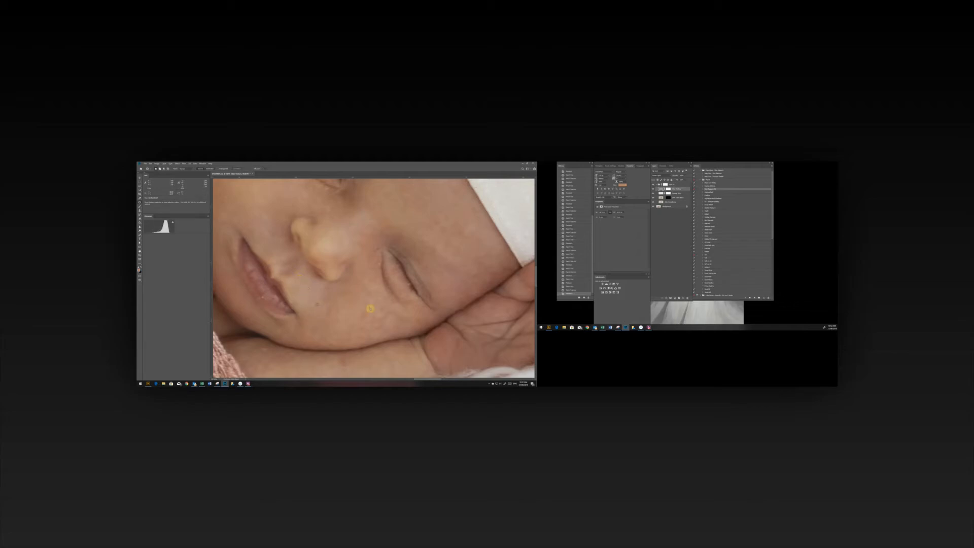
Patch the last spots on the lower cheek and toggle the retouching group's visibility to check the result.
drag(373, 300, 351, 303)
key(ctrl+d)
drag(351, 304, 426, 321)
key(ctrl+d)
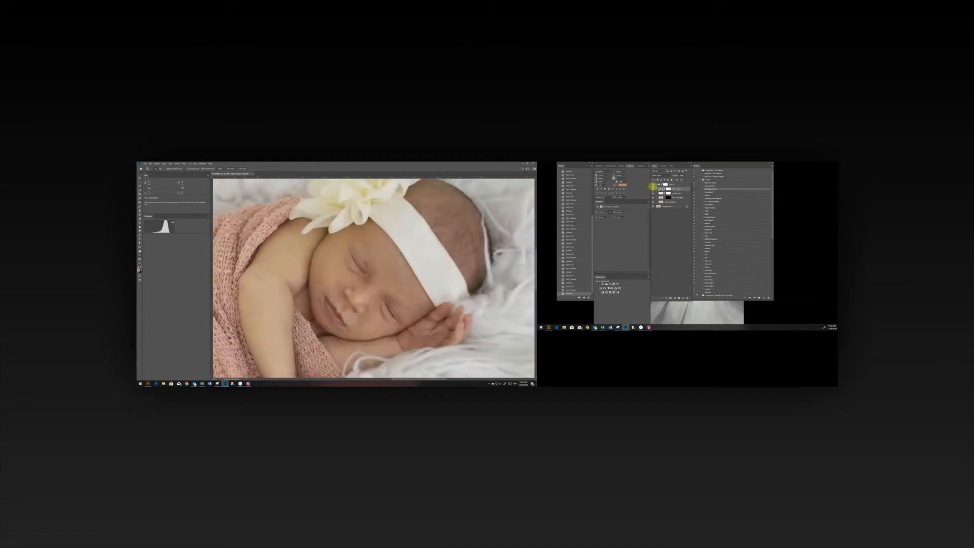
click(653, 188)
click(248, 384)
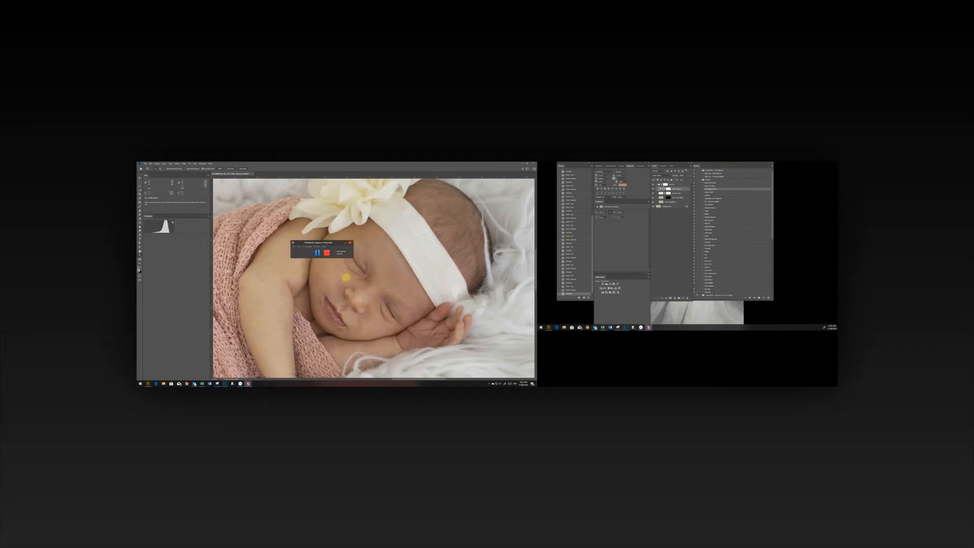
Patch the skin on the forehead near the upper eye and just above the lower eye.
mouse_move(343, 279)
mouse_down()
mouse_move(391, 248)
mouse_move(381, 254)
mouse_up()
key(ctrl+d)
drag(381, 256, 383, 253)
key(ctrl+d)
drag(383, 254, 389, 254)
key(ctrl+d)
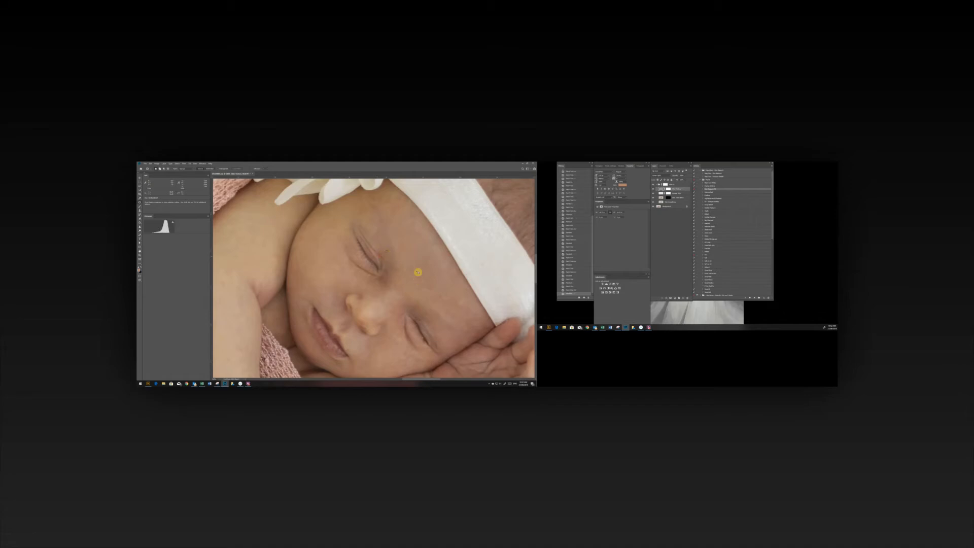
mouse_move(437, 308)
mouse_down()
mouse_move(424, 299)
mouse_move(439, 301)
mouse_up()
key(ctrl+d)
key(ctrl+0)
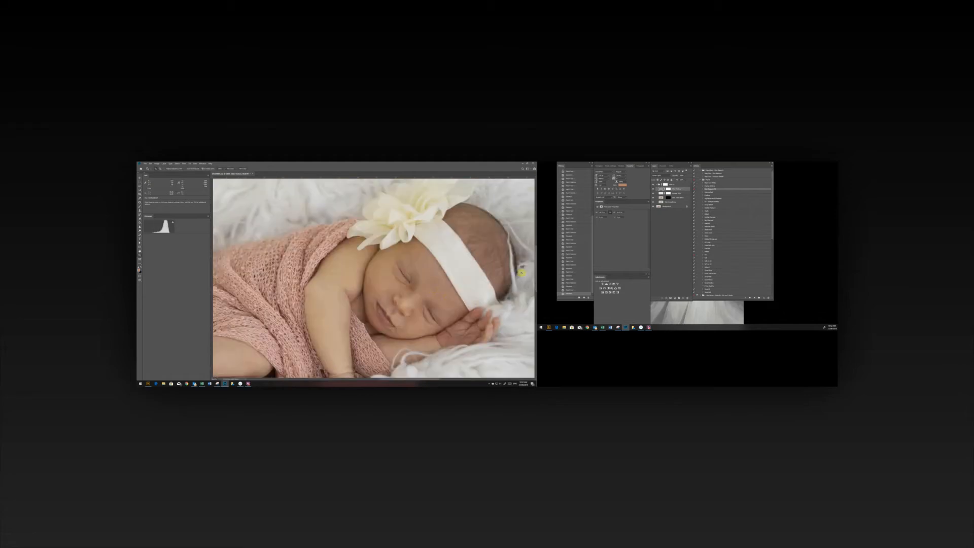
Compare the portrait with and without the retouching group.
click(318, 253)
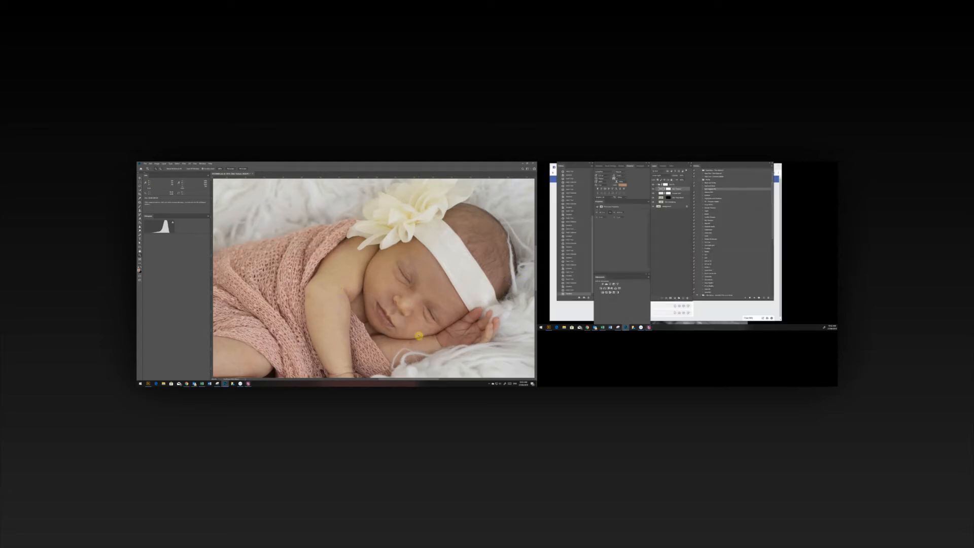
scroll(418, 336, up, 5)
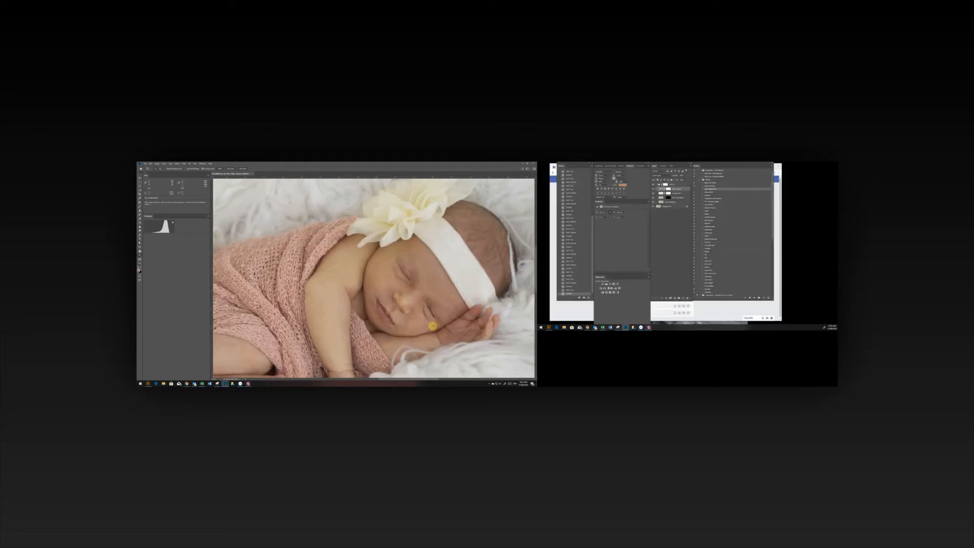
scroll(414, 334, down, 5)
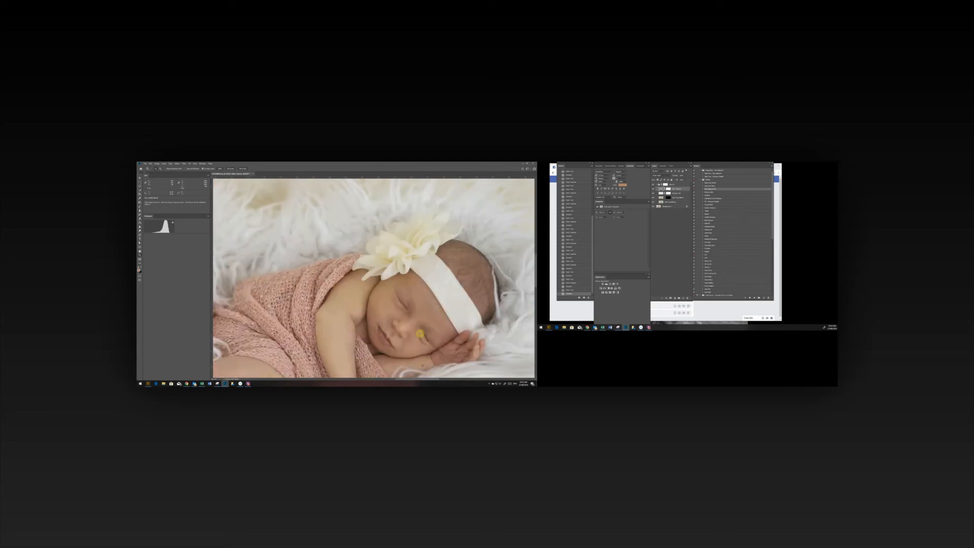
scroll(431, 325, up, 2)
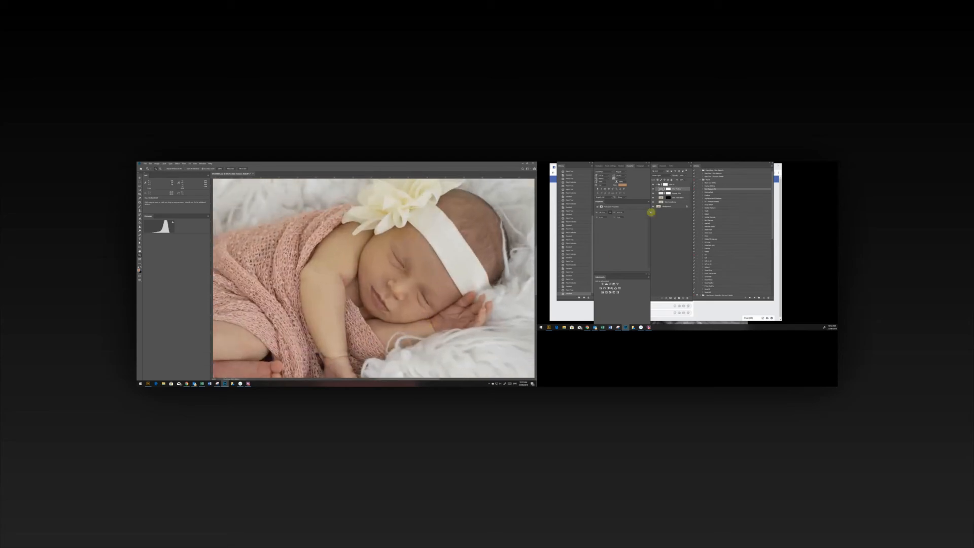
click(652, 186)
Clone clean skin over the uneven tones on the forehead and upper cheek.
alt+click(423, 264)
alt+click(423, 264)
click(405, 238)
alt+click(378, 269)
drag(378, 253, 375, 251)
alt+click(379, 270)
alt+click(377, 275)
mouse_move(381, 273)
mouse_down()
mouse_move(367, 263)
mouse_move(375, 248)
mouse_up()
alt+click(375, 271)
Clone clean skin over the blotches on the lower cheek beneath the lower eye.
alt+click(402, 316)
mouse_move(405, 313)
mouse_down()
mouse_move(402, 340)
mouse_move(405, 319)
mouse_up()
click(406, 313)
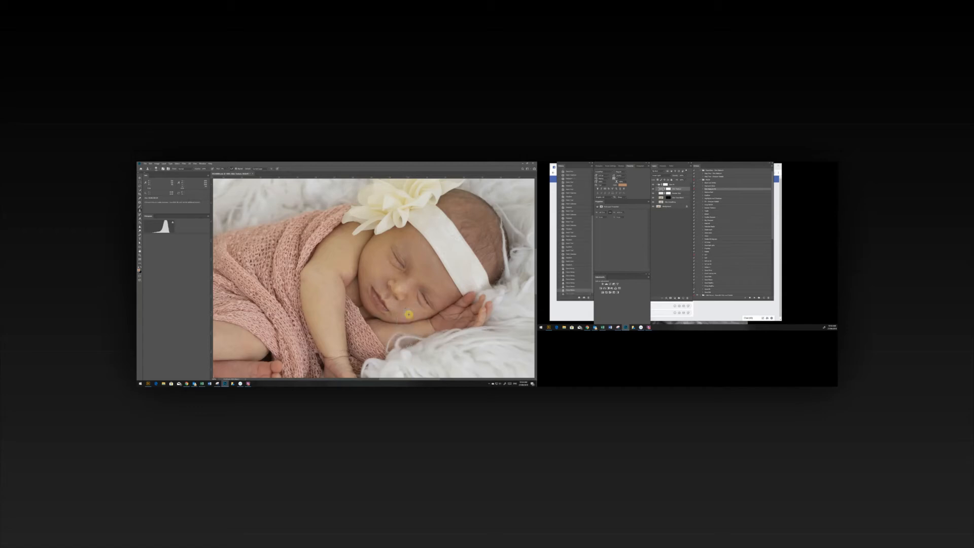
drag(399, 311, 403, 311)
click(413, 291)
drag(413, 308, 413, 310)
alt+click(414, 310)
alt+click(417, 310)
Clone over the remaining uneven tones on the lower cheek, beside the nose and between the eyes.
click(409, 317)
click(410, 315)
click(407, 317)
alt+click(397, 305)
click(405, 303)
drag(404, 291, 412, 284)
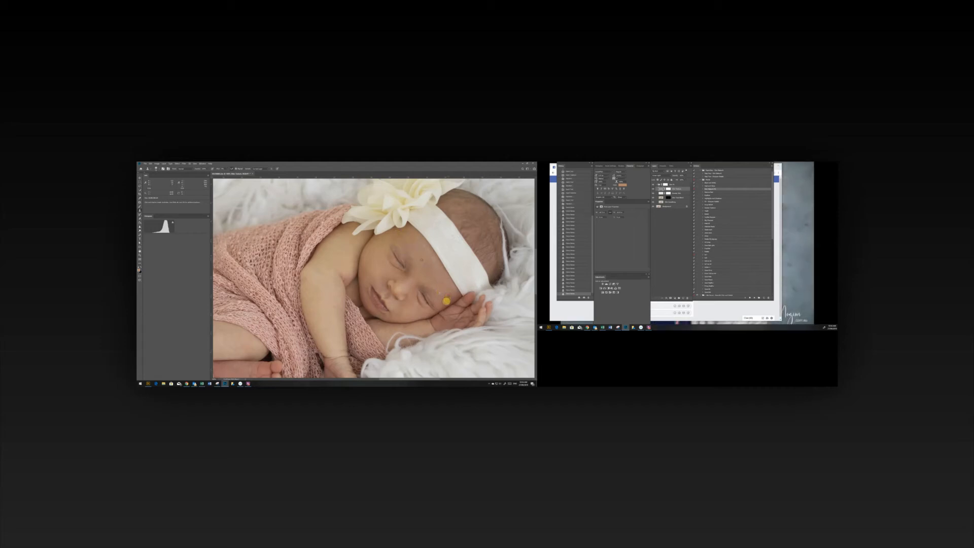
Clone smooth skin over the temple by the hand and the outer part of the upper cheek.
drag(446, 301, 424, 315)
alt+click(364, 274)
click(367, 264)
mouse_move(371, 248)
mouse_down()
mouse_move(366, 256)
mouse_move(399, 277)
mouse_up()
click(381, 244)
Compare the face with and without the retouching group, both close up and in the whole image.
drag(417, 319, 424, 322)
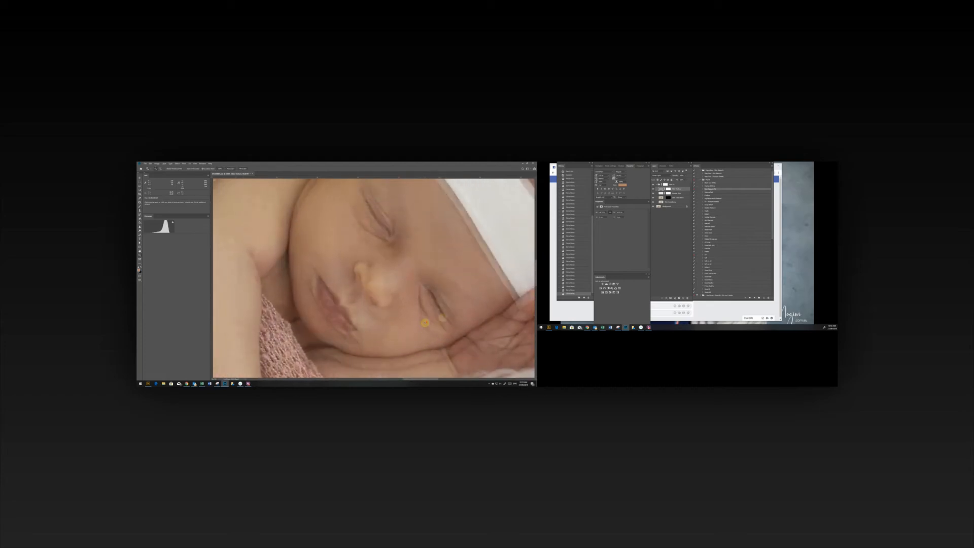
click(653, 185)
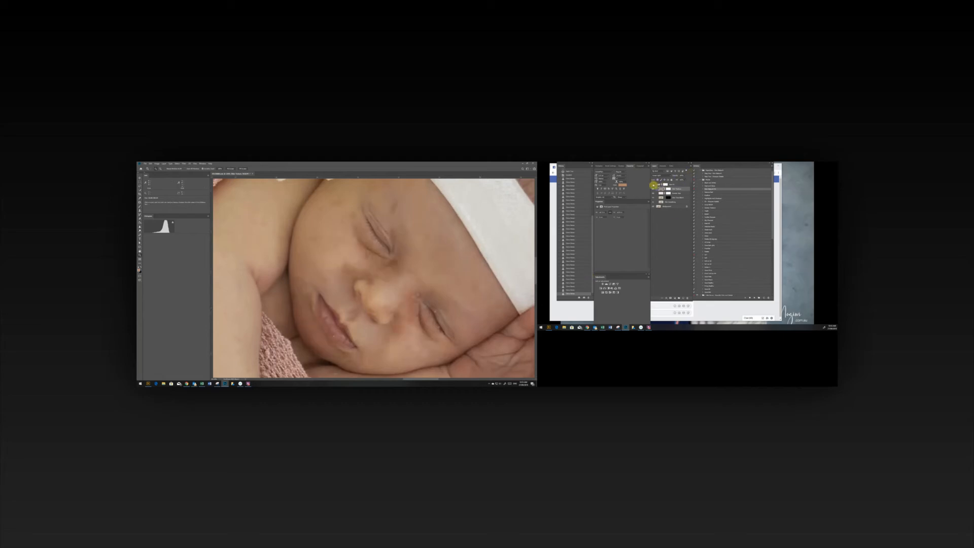
click(653, 186)
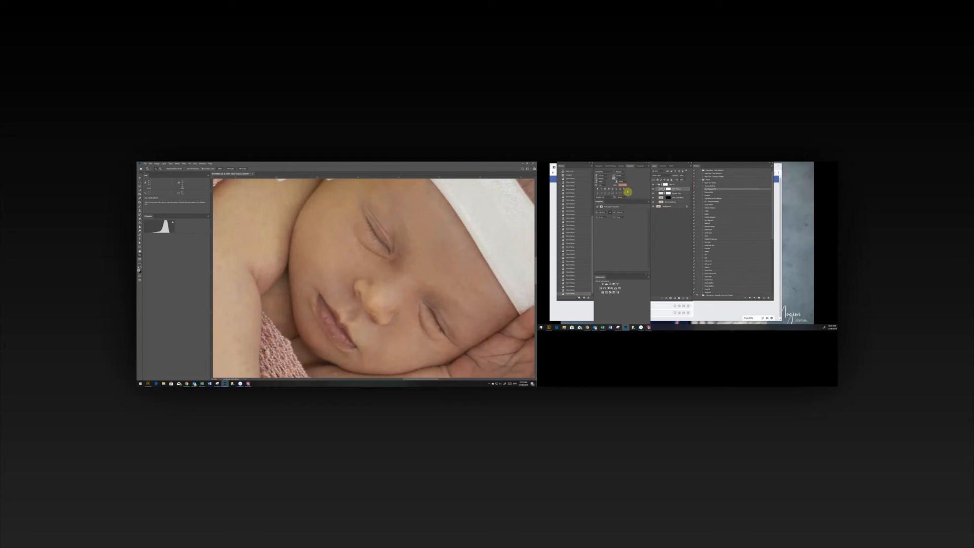
click(653, 186)
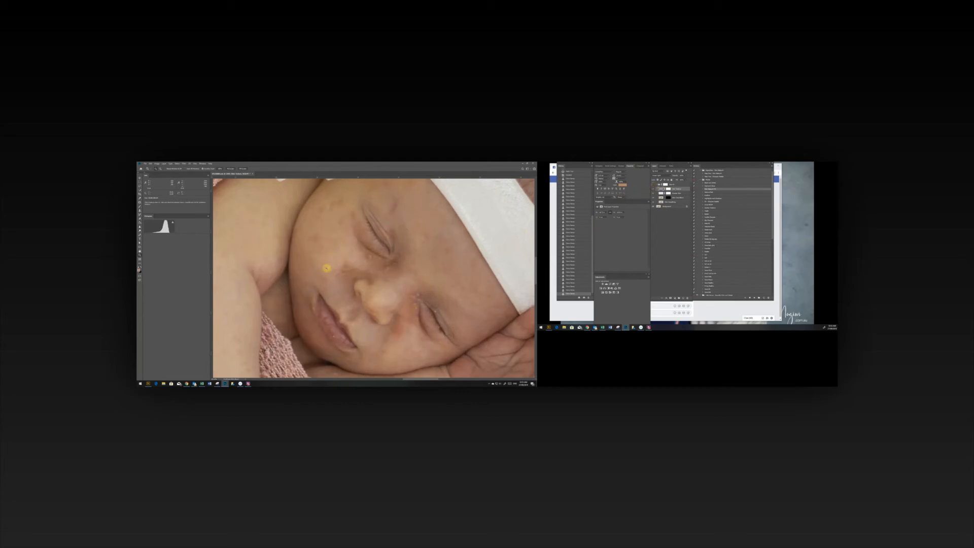
click(653, 185)
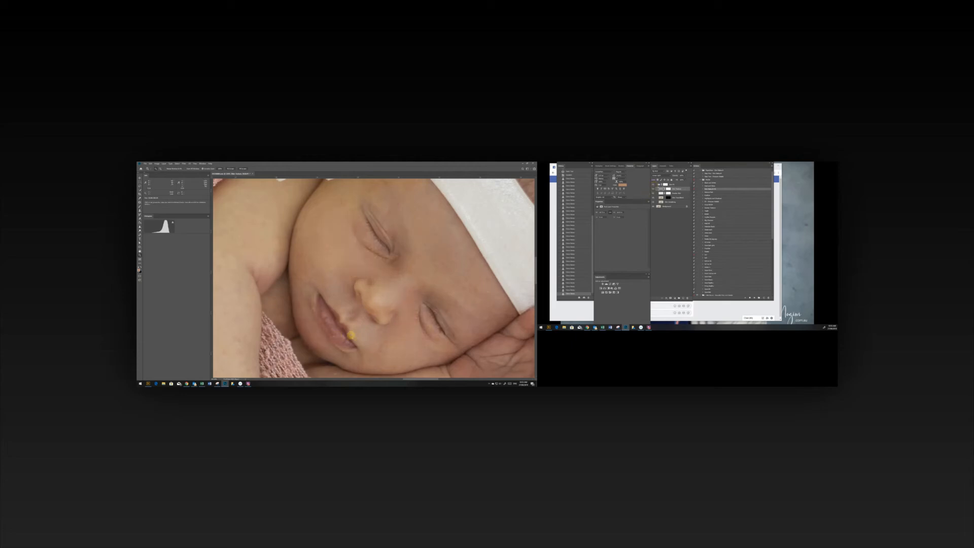
key(ctrl+0)
alt+click(373, 323)
drag(385, 361, 387, 328)
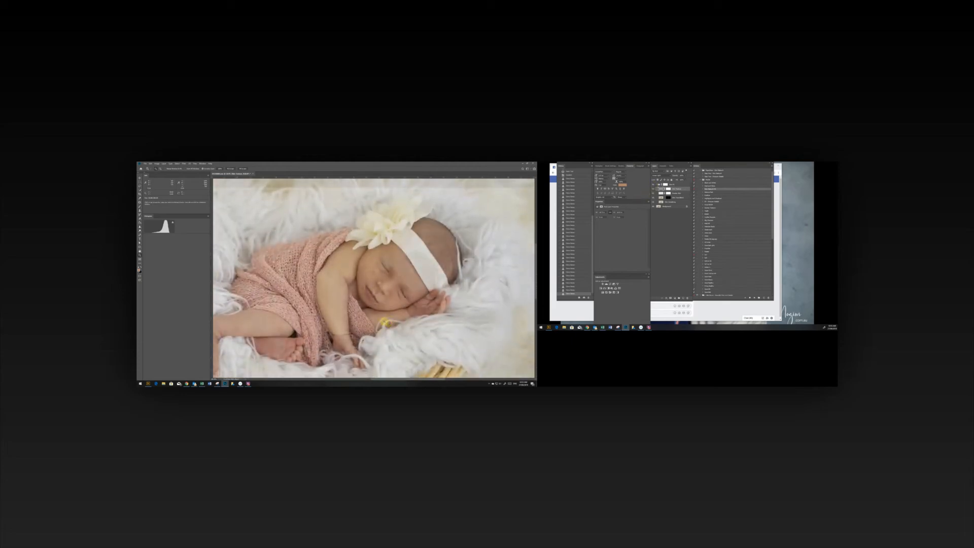
alt+click(381, 320)
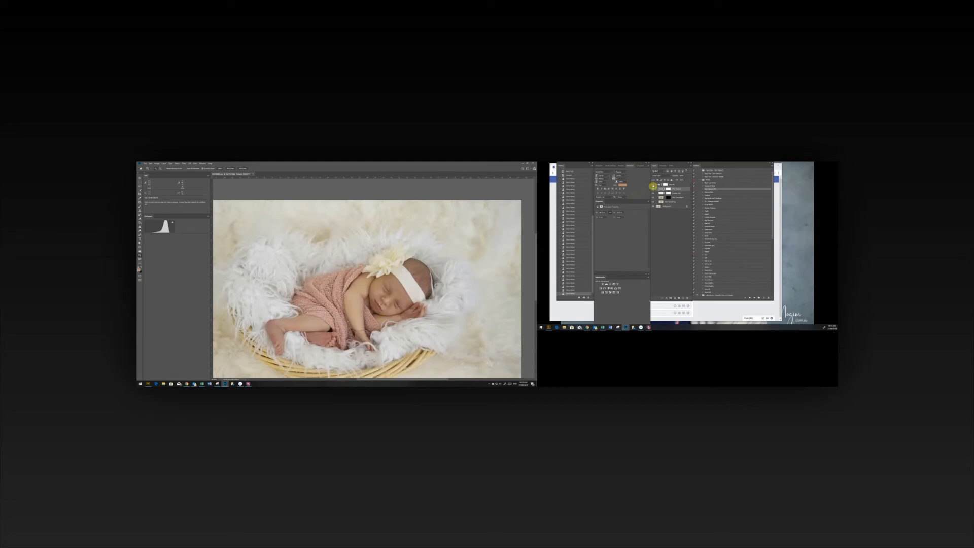
Paint with black on the selected layer's mask over the forehead, cheeks and temple, using an enlarged brush.
drag(390, 299, 406, 314)
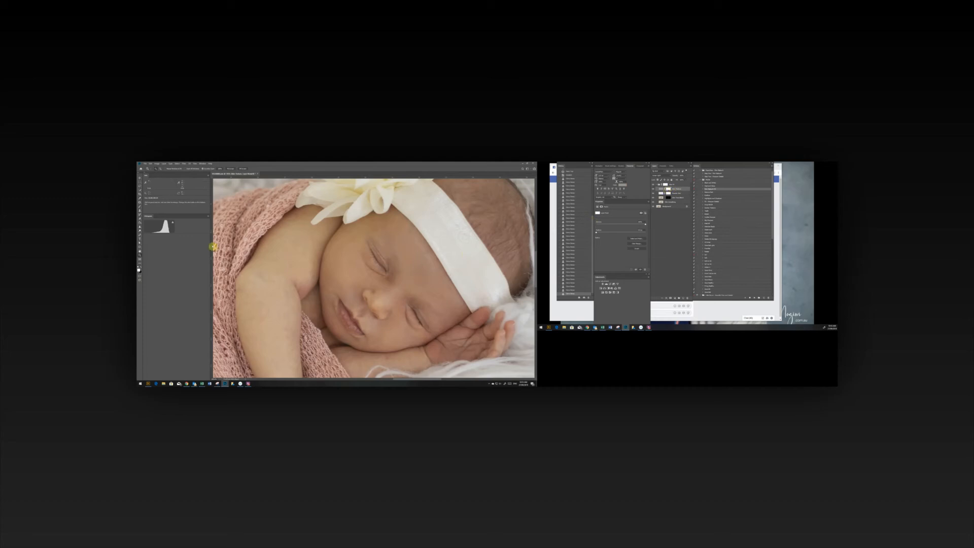
key(b)
key(x)
mouse_move(416, 267)
mouse_down()
mouse_move(400, 231)
mouse_move(415, 265)
mouse_up()
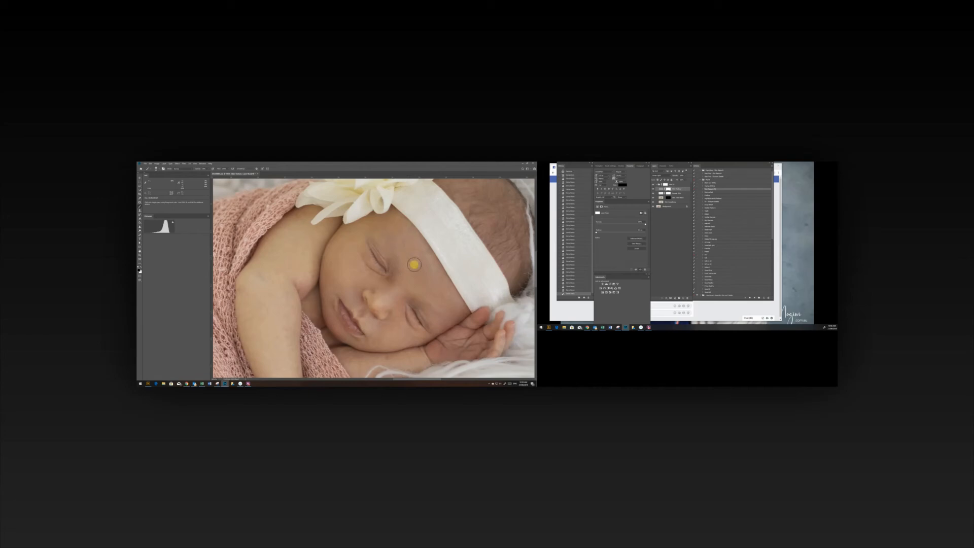
key(ctrl+z)
key(])
key(])
key(])
key(])
mouse_move(414, 265)
mouse_down()
mouse_move(392, 229)
mouse_move(404, 264)
mouse_up()
mouse_move(404, 264)
mouse_down()
mouse_move(447, 304)
mouse_move(424, 261)
mouse_move(410, 295)
mouse_move(323, 275)
mouse_move(332, 276)
mouse_move(346, 241)
mouse_move(350, 281)
mouse_move(372, 281)
mouse_move(355, 282)
mouse_move(386, 342)
mouse_move(389, 333)
mouse_move(377, 340)
mouse_move(396, 338)
mouse_move(391, 353)
mouse_move(347, 352)
mouse_move(351, 290)
mouse_move(327, 290)
mouse_move(329, 319)
mouse_move(349, 340)
mouse_move(411, 360)
mouse_up()
mouse_move(411, 360)
mouse_down()
mouse_move(436, 319)
mouse_move(447, 317)
mouse_move(420, 342)
mouse_move(463, 310)
mouse_move(455, 308)
mouse_up()
mouse_move(455, 308)
mouse_down()
mouse_move(397, 264)
mouse_move(384, 297)
mouse_move(393, 279)
mouse_move(394, 294)
mouse_move(441, 323)
mouse_move(378, 230)
mouse_move(413, 258)
mouse_up()
Patch small uneven spots on the forehead and beside the nose on the skin retouching layer, and clear the selection.
key(j)
click(660, 189)
drag(382, 228, 384, 231)
drag(383, 231, 398, 241)
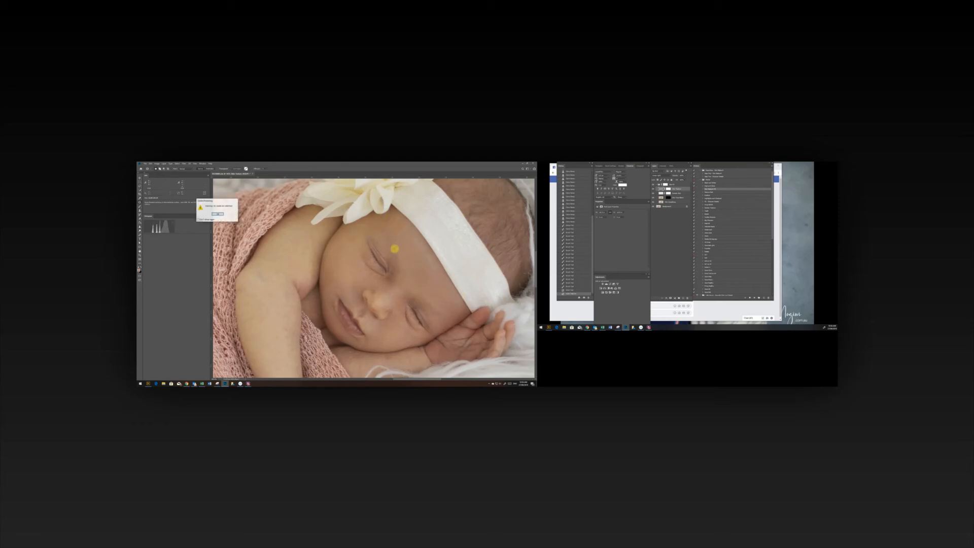
drag(381, 230, 379, 232)
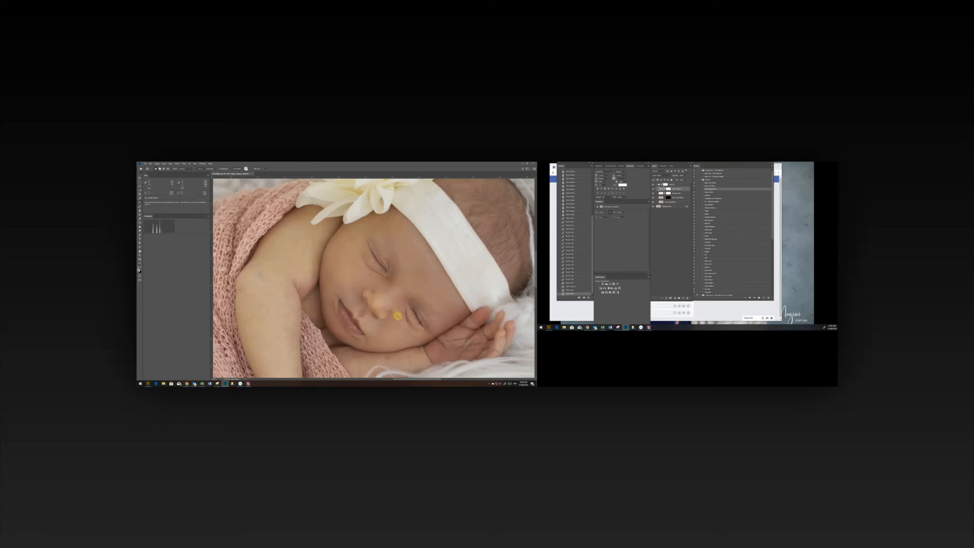
click(397, 303)
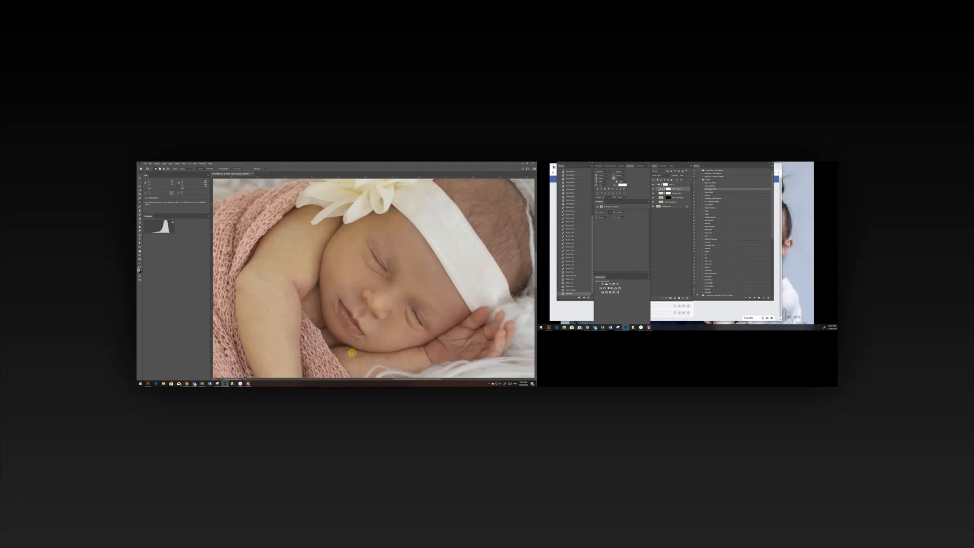
click(390, 358)
Collapse the retouching group and compare the whole image with and without it.
key(z)
drag(430, 314, 446, 289)
click(656, 184)
click(653, 185)
click(653, 184)
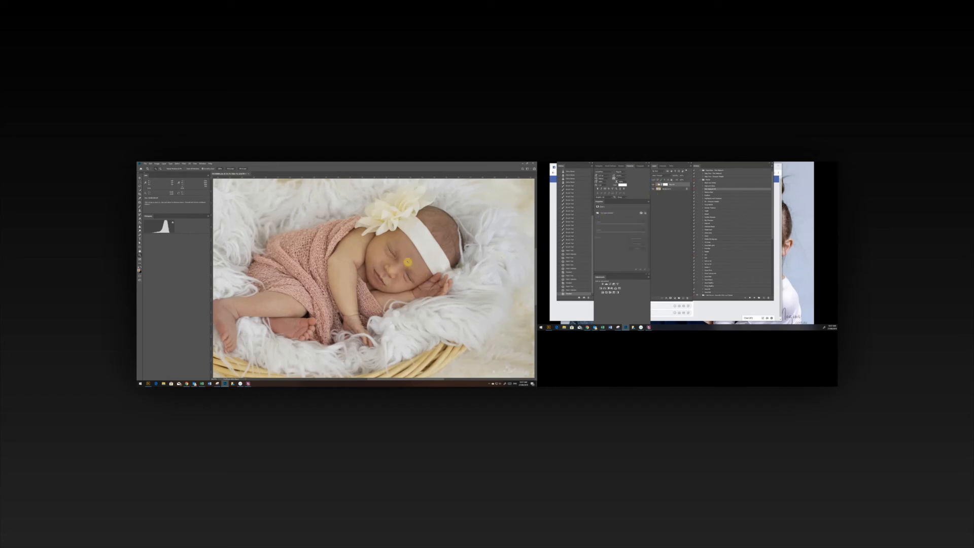
Add a Curves adjustment layer above the retouching group and darken the image by sampling and lowering the baby's cheek tone.
click(418, 273)
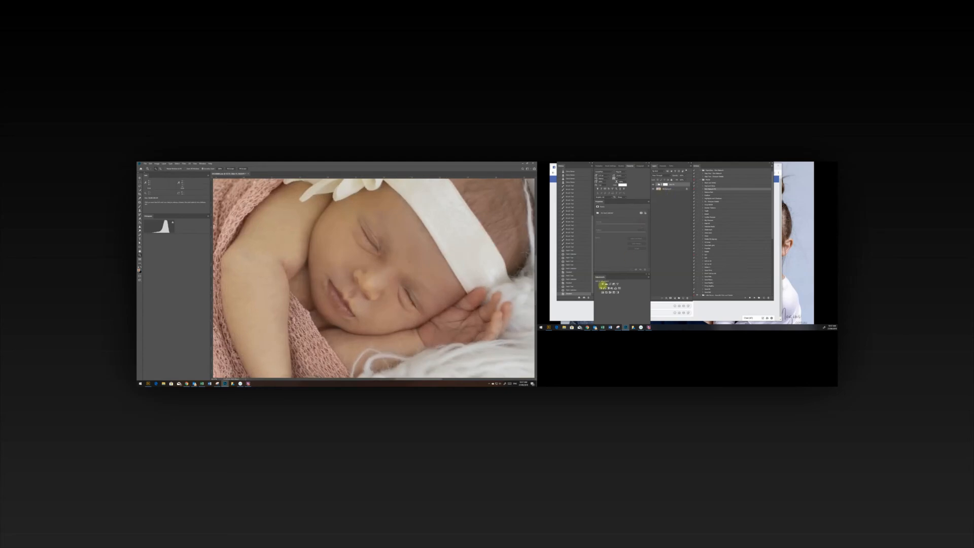
click(610, 284)
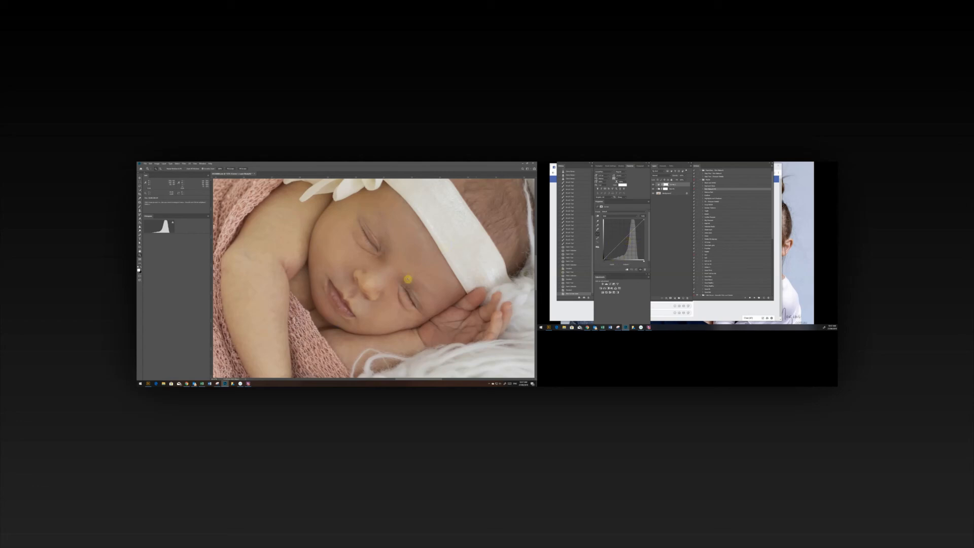
click(598, 216)
drag(311, 256, 313, 266)
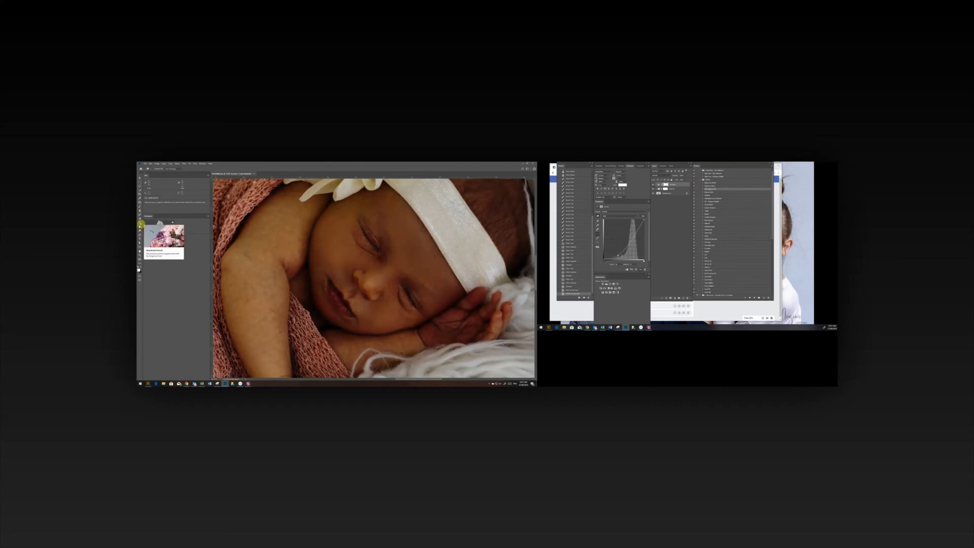
Fill the Curves layer's mask with black using the Paint Bucket tool.
click(140, 224)
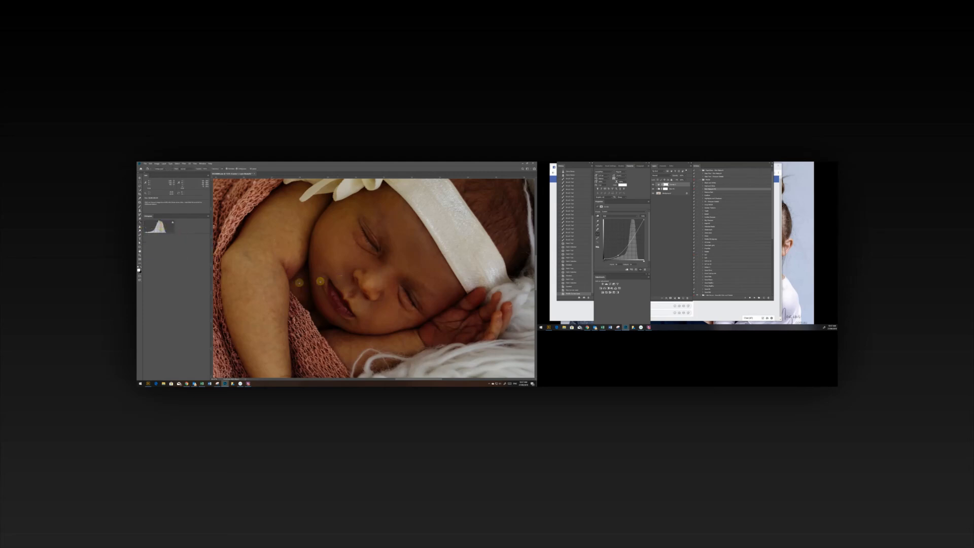
key(x)
click(384, 269)
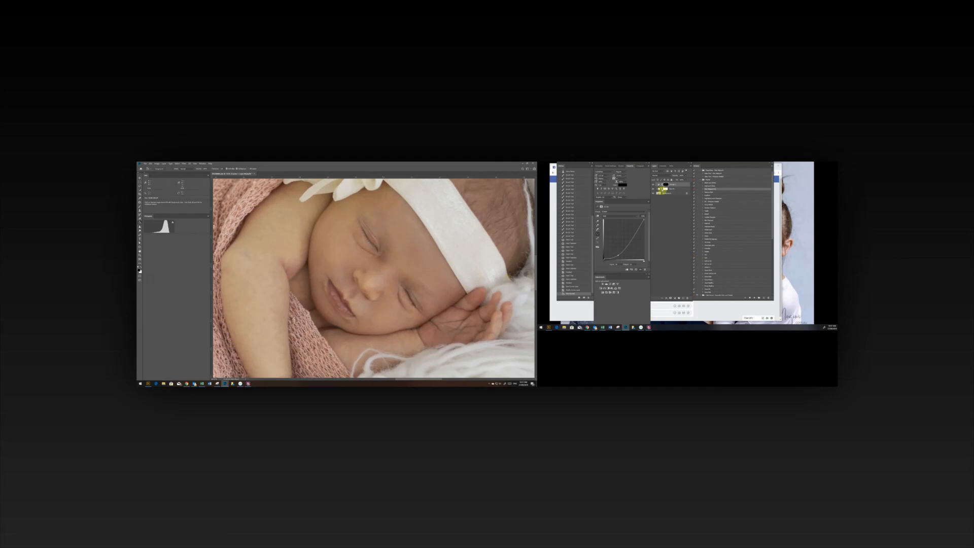
Set up a smaller white brush, try a stroke along the upper closed eyelid on the Curves mask, and undo that stroke.
key(b)
drag(207, 168, 203, 170)
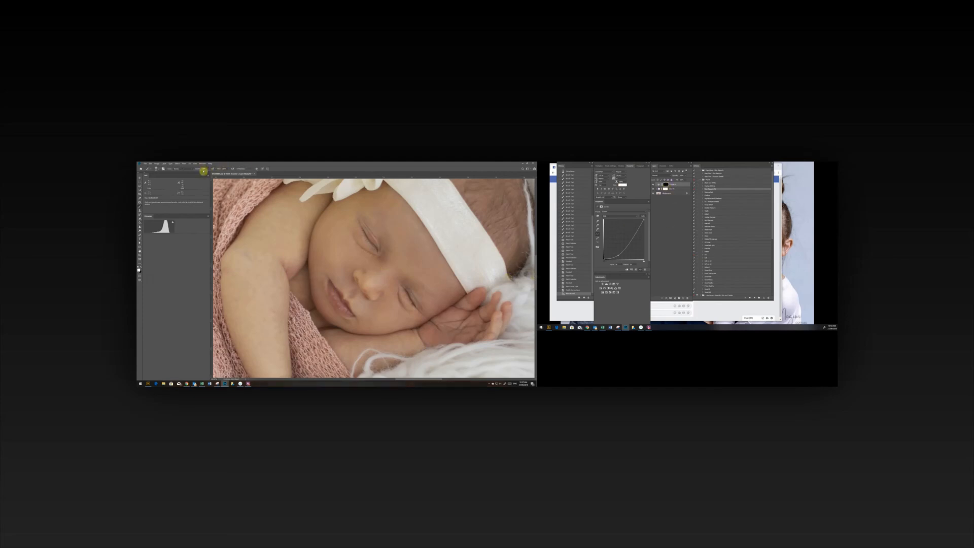
key(bracketleft)
key(bracketleft)
key(bracketleft)
key(bracketleft)
key(bracketleft)
key(bracketleft)
drag(362, 228, 376, 249)
key(ctrl+z)
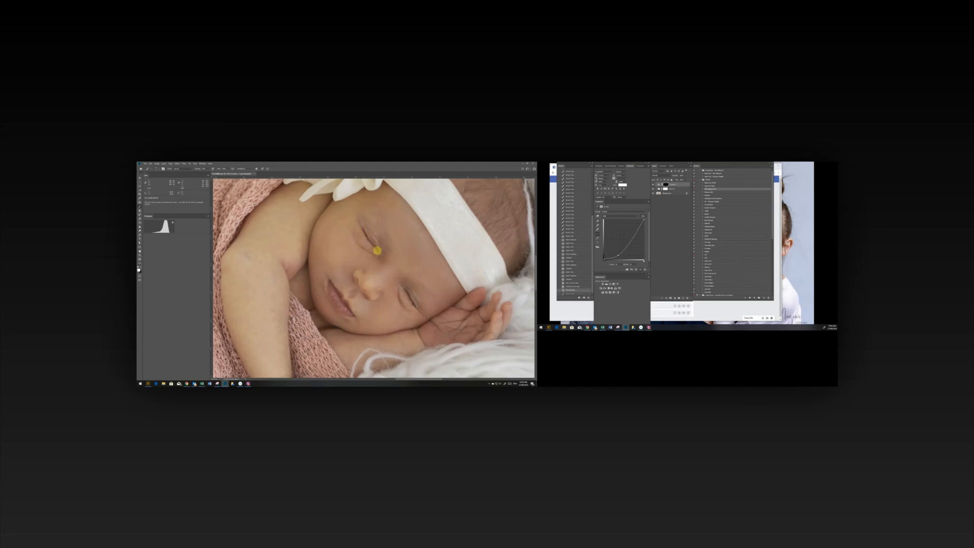